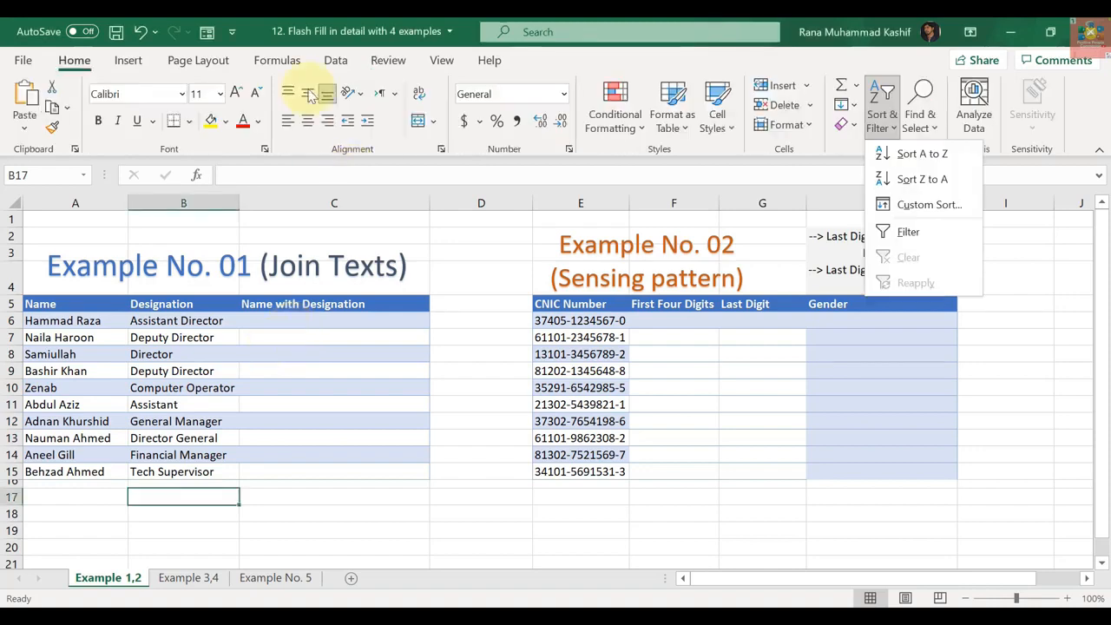
Run Flash Fill on the empty Name with Designation column, dismiss its error, and select C6.
{"action": "left_click", "coordinate": [338, 59]}
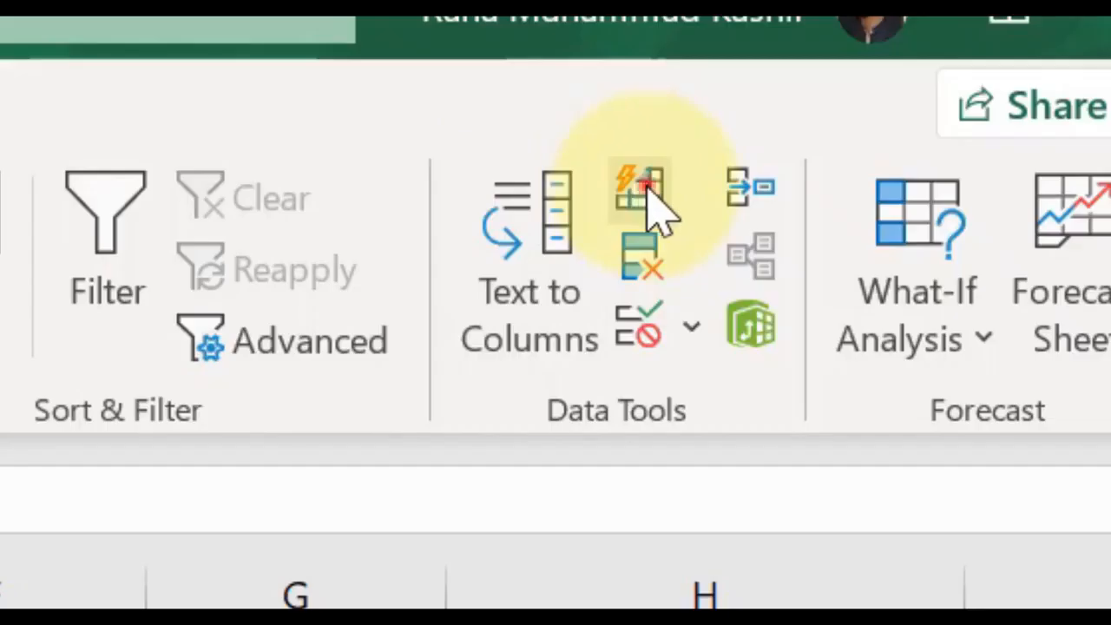
{"action": "left_click", "coordinate": [865, 87]}
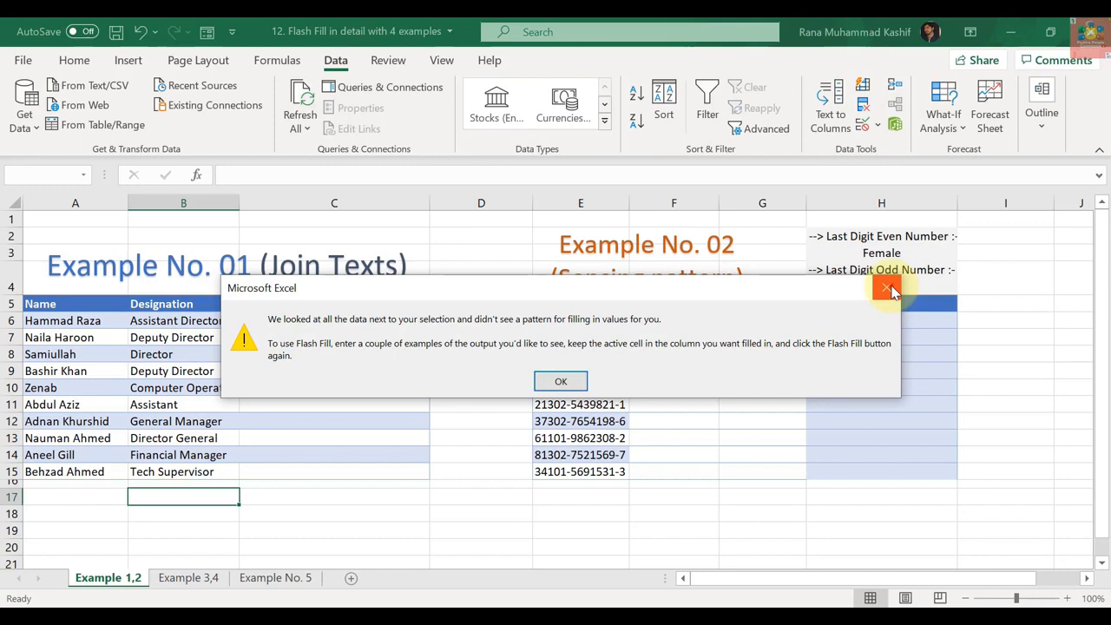
{"action": "key", "text": "Return"}
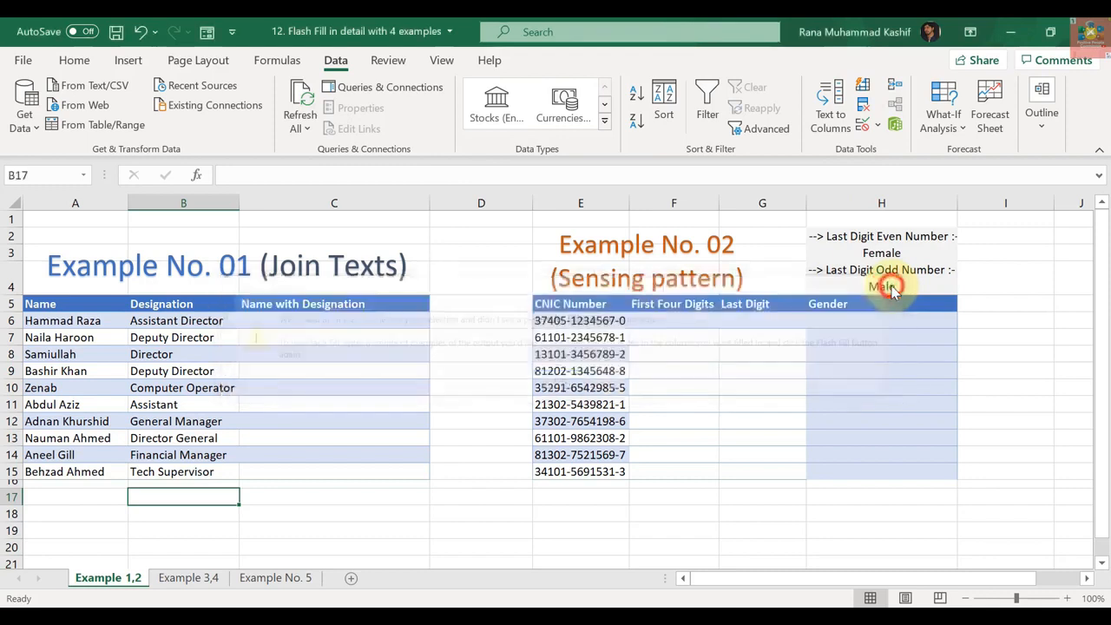
{"action": "left_click", "coordinate": [302, 321]}
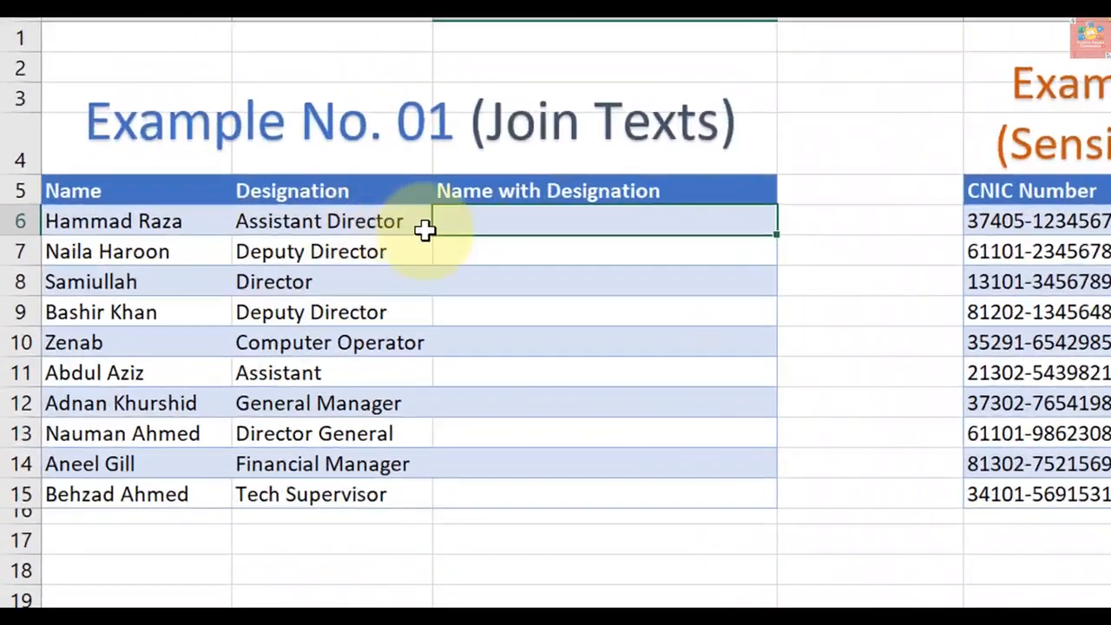
Enter row 6's name and 'Assistant Director', separated by a comma, in C6 as the example.
{"action": "type", "text": "H"}
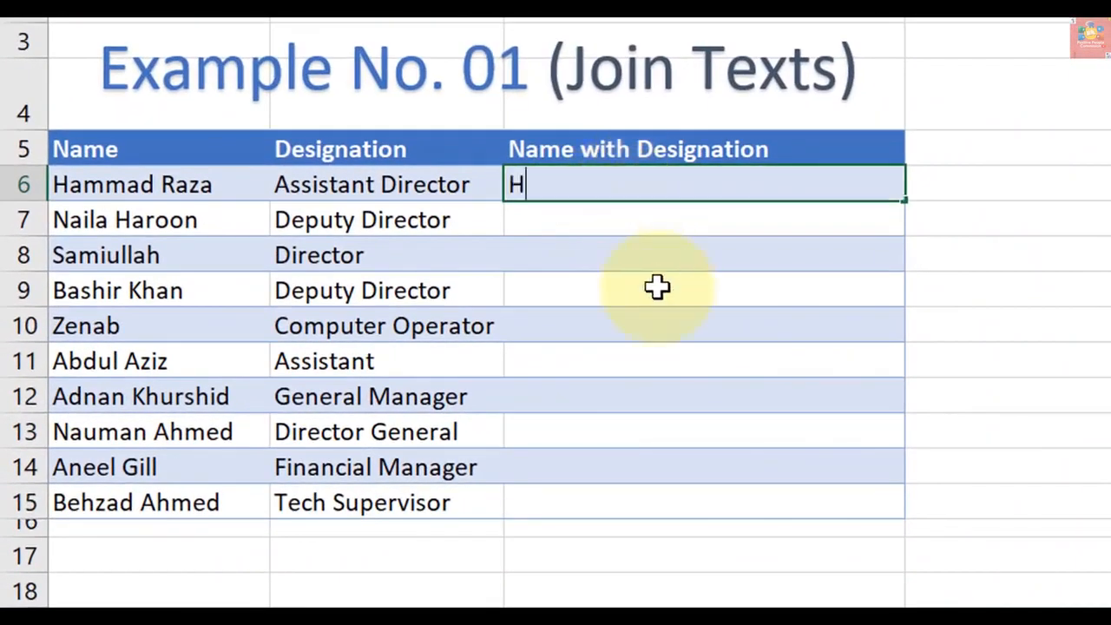
{"action": "type", "text": "ammad "}
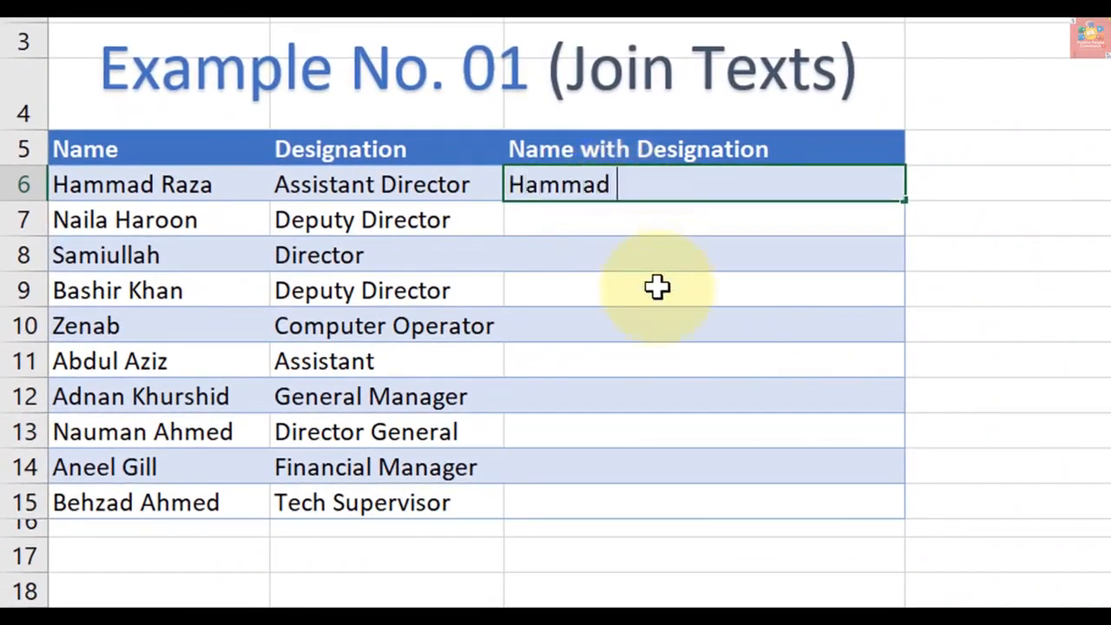
{"action": "type", "text": "Raza, "}
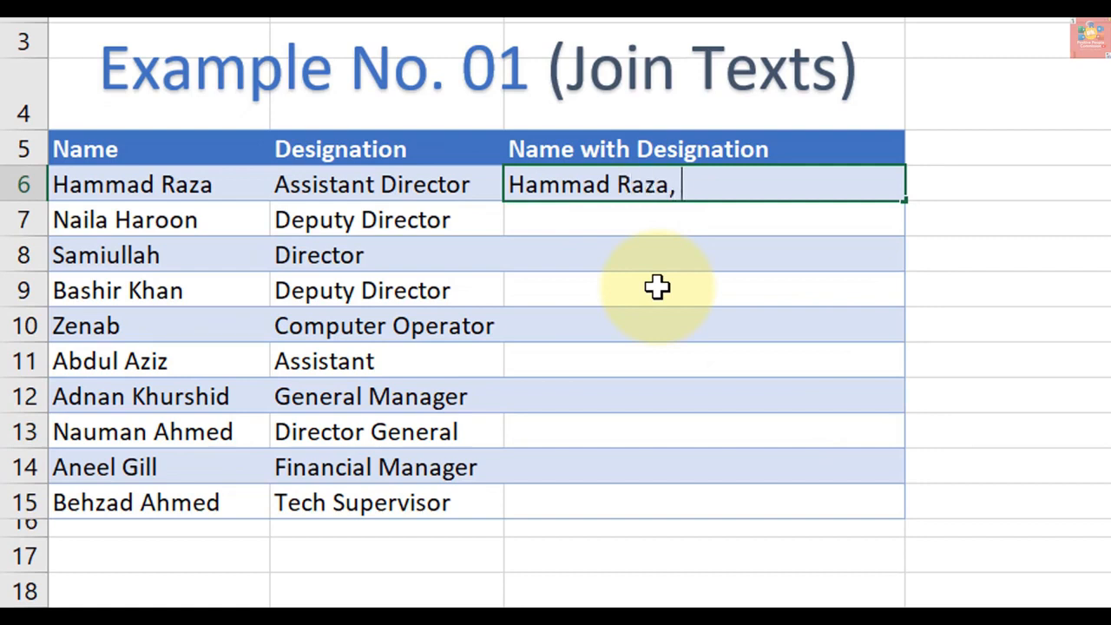
{"action": "type", "text": "Assistan"}
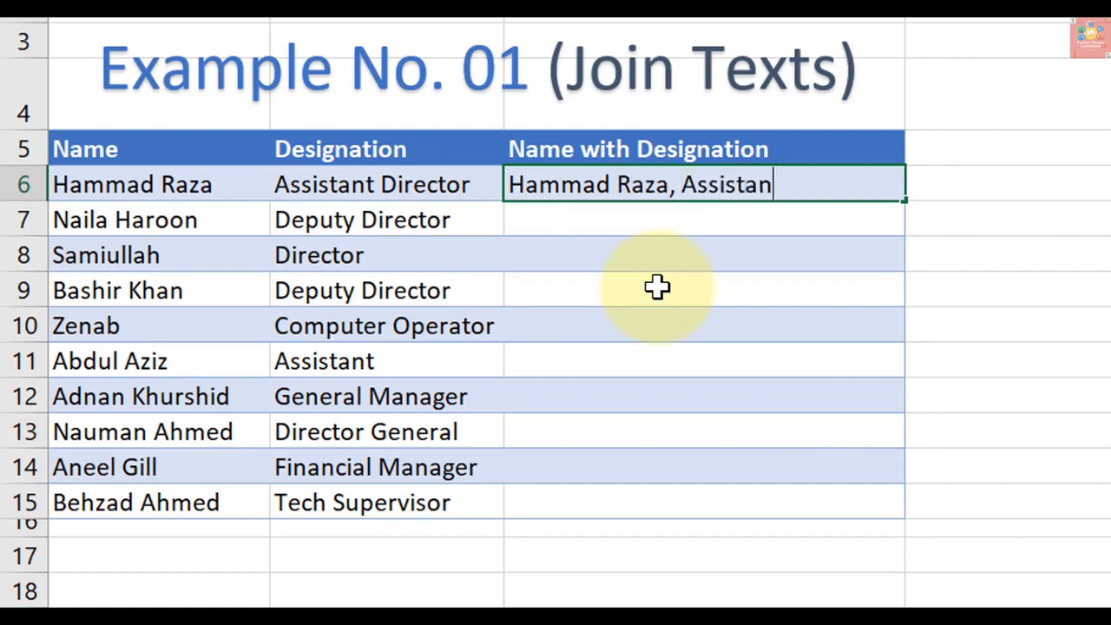
{"action": "type", "text": "t Director"}
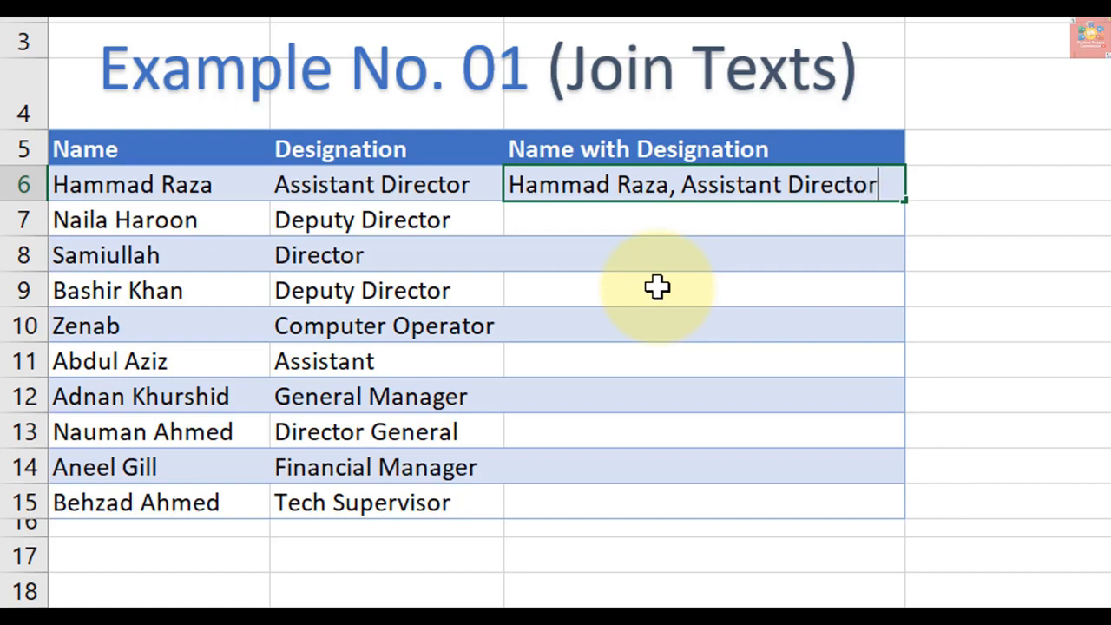
{"action": "key", "text": "Return"}
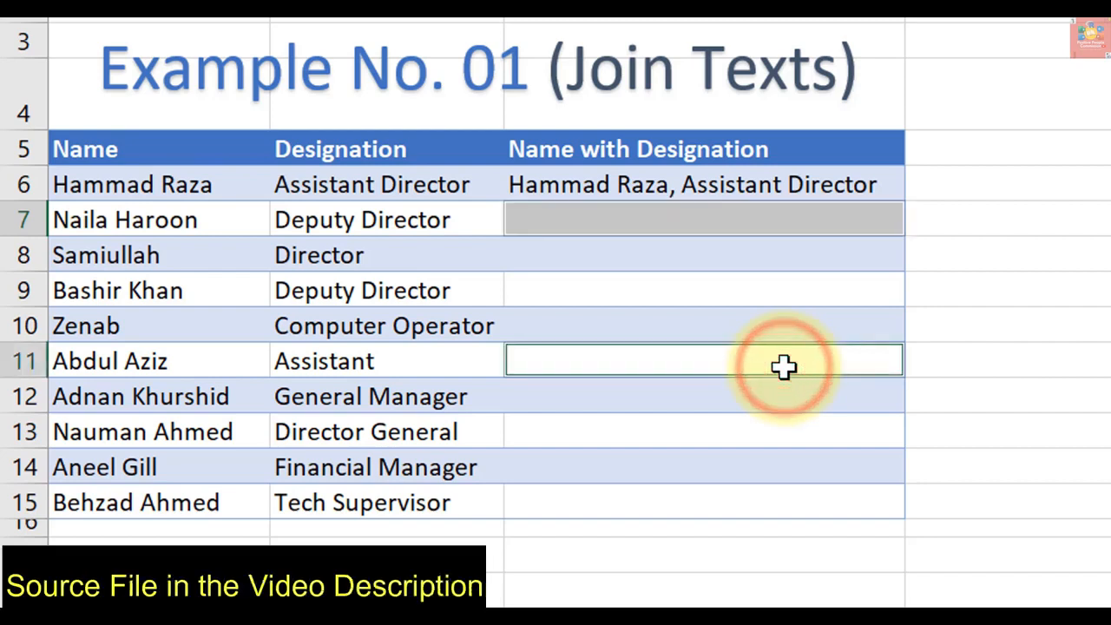
Flash Fill C7:C15 with each person's name and designation joined by a comma.
{"action": "key", "text": "ctrl+e"}
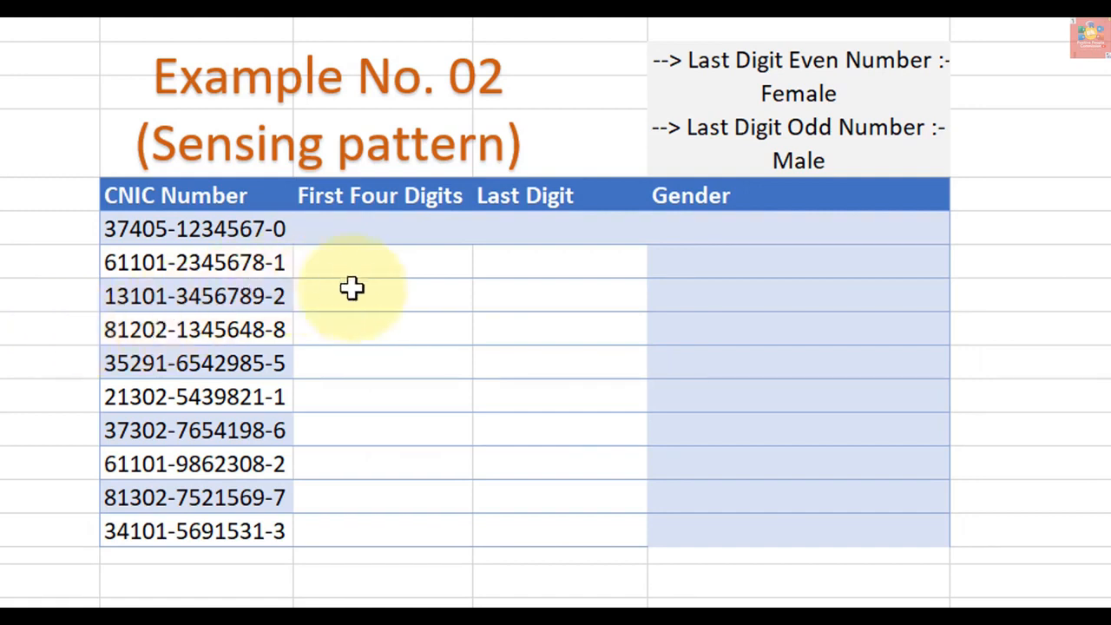
Enter 37405 as the first First Four Digits value and Flash Fill the column down to 34101.
{"action": "left_click", "coordinate": [409, 218]}
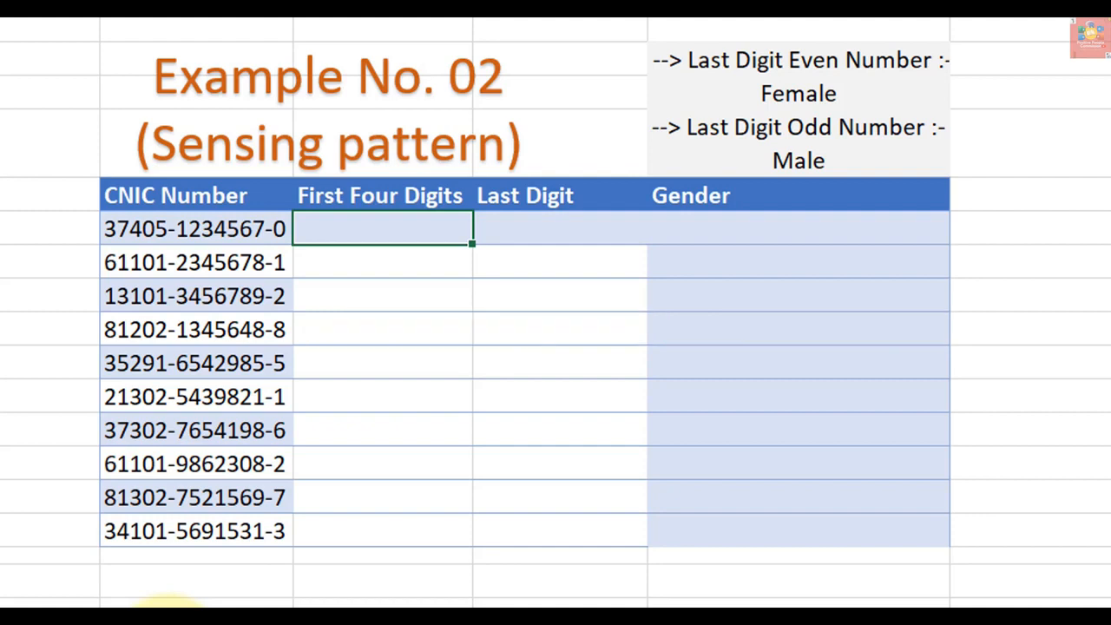
{"action": "type", "text": "37405"}
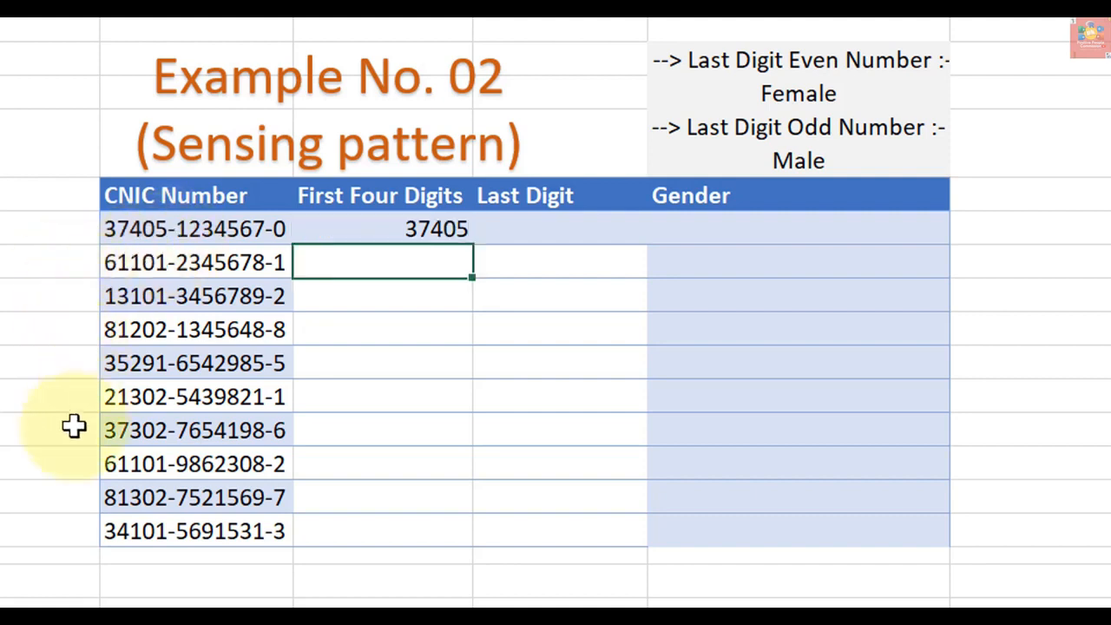
{"action": "key", "text": "ctrl+e"}
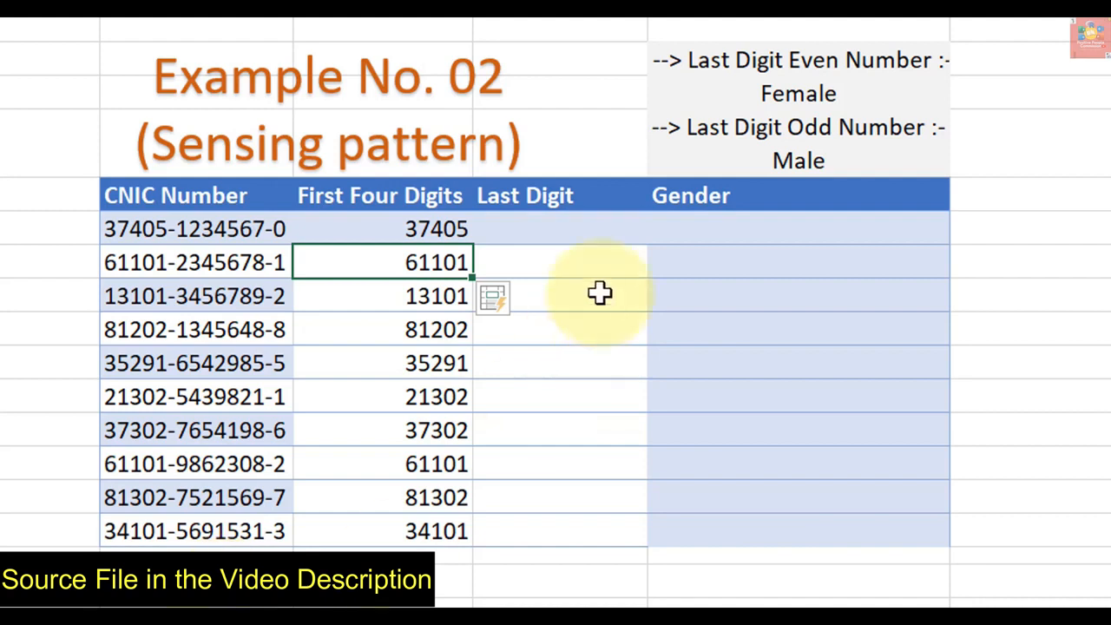
{"action": "left_click", "coordinate": [598, 228]}
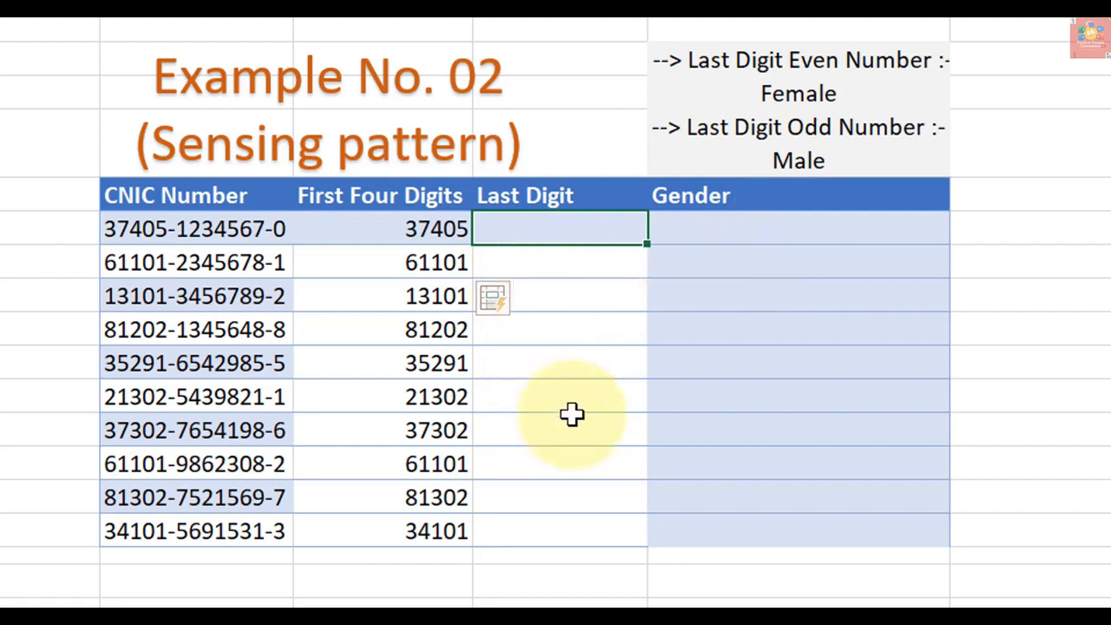
Enter 0 as the first Last Digit value, Flash Fill, then undo the incorrect fill.
{"action": "type", "text": "0"}
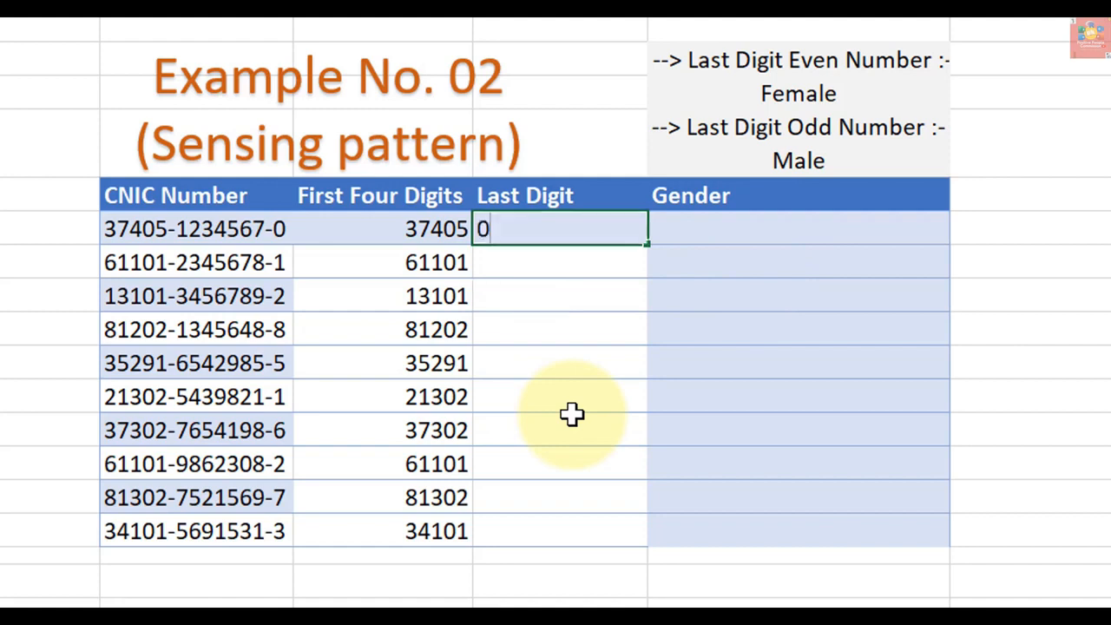
{"action": "key", "text": "Return"}
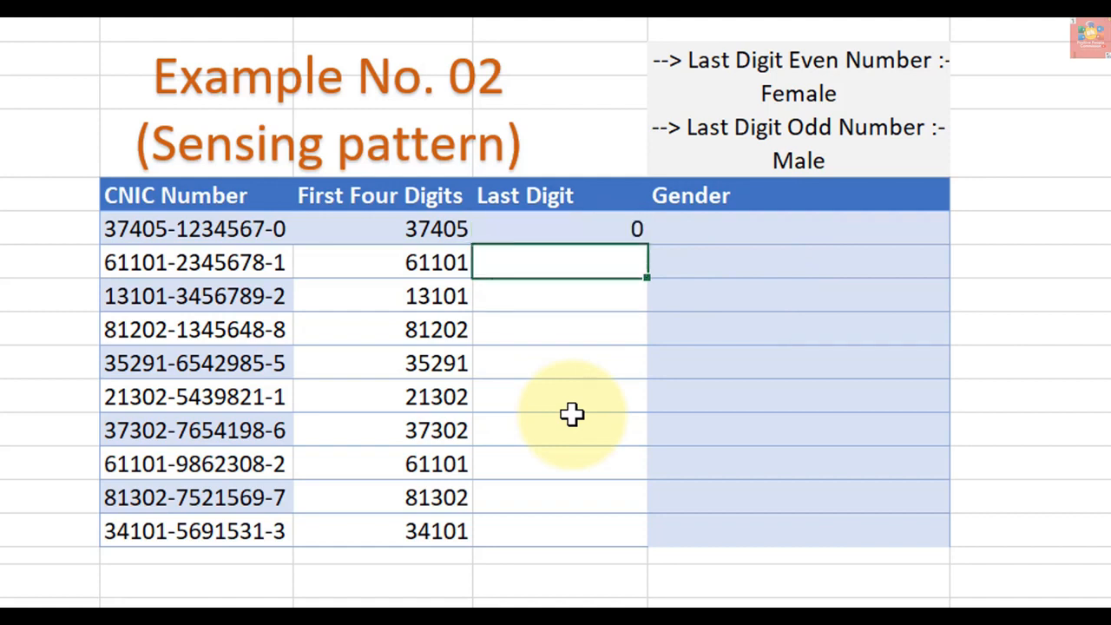
{"action": "key", "text": "ctrl+e"}
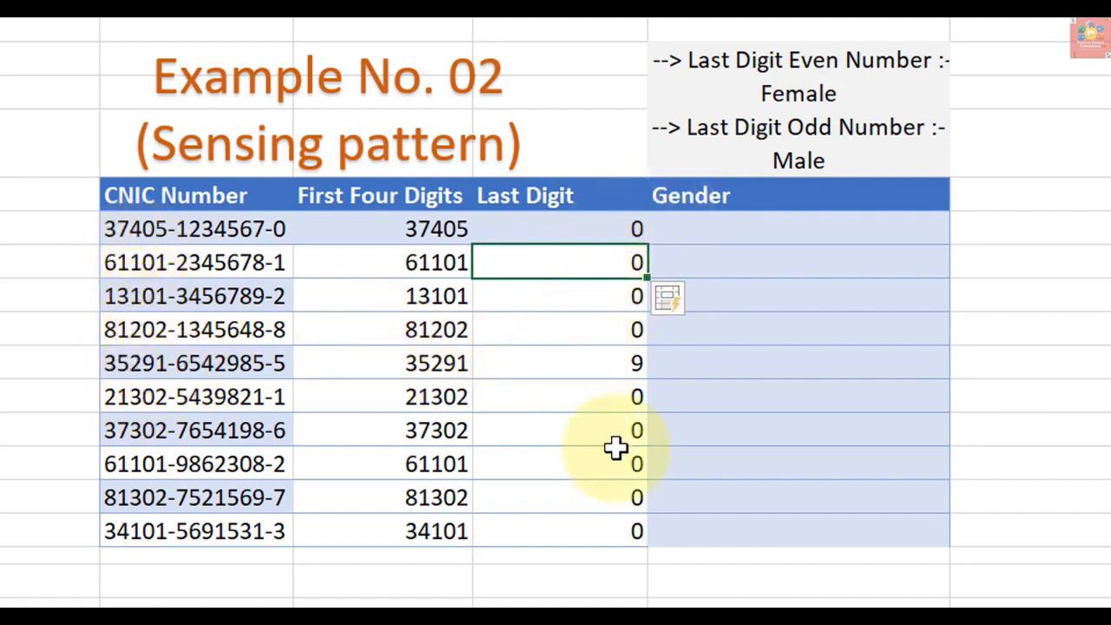
{"action": "key", "text": "ctrl+z"}
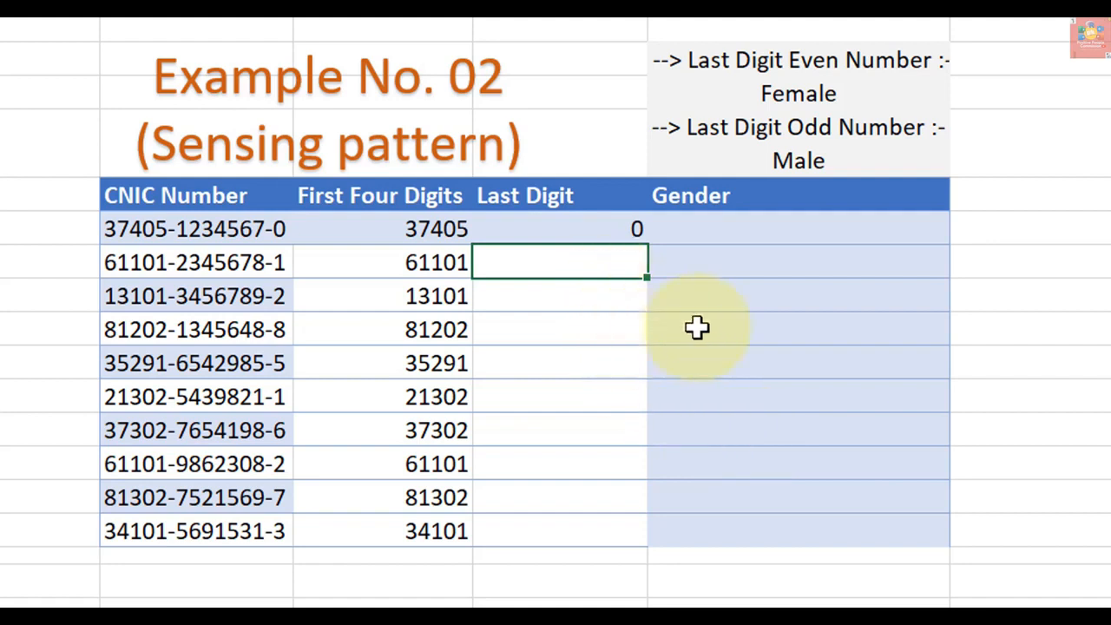
Add 1 as the second Last Digit example and Flash Fill every CNIC's final digit.
{"action": "type", "text": "1"}
{"action": "key", "text": "Return"}
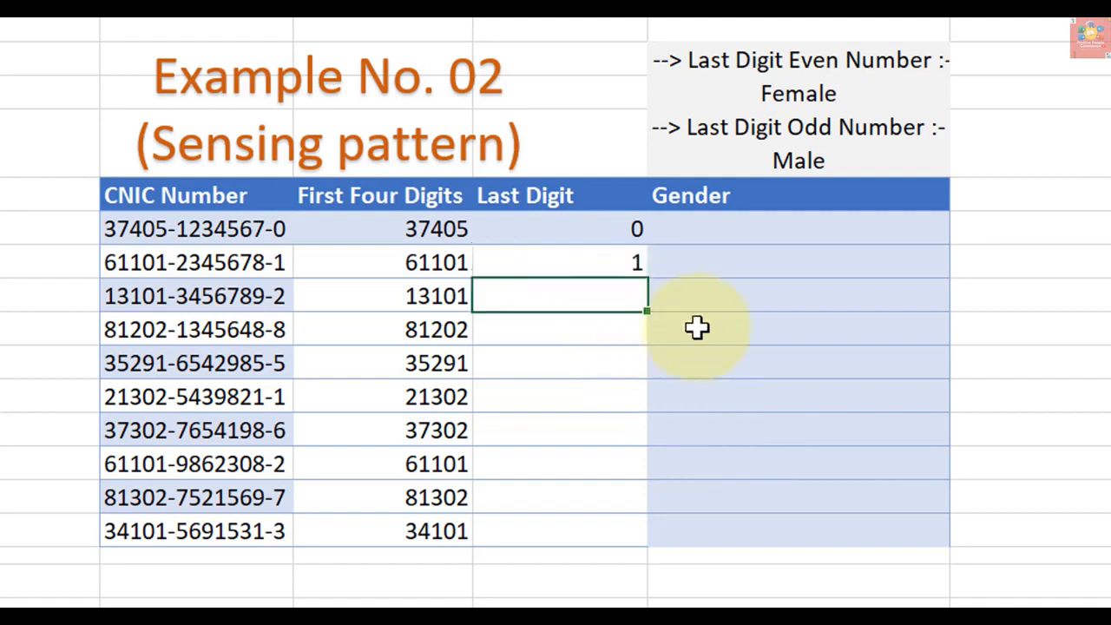
{"action": "key", "text": "ctrl+e"}
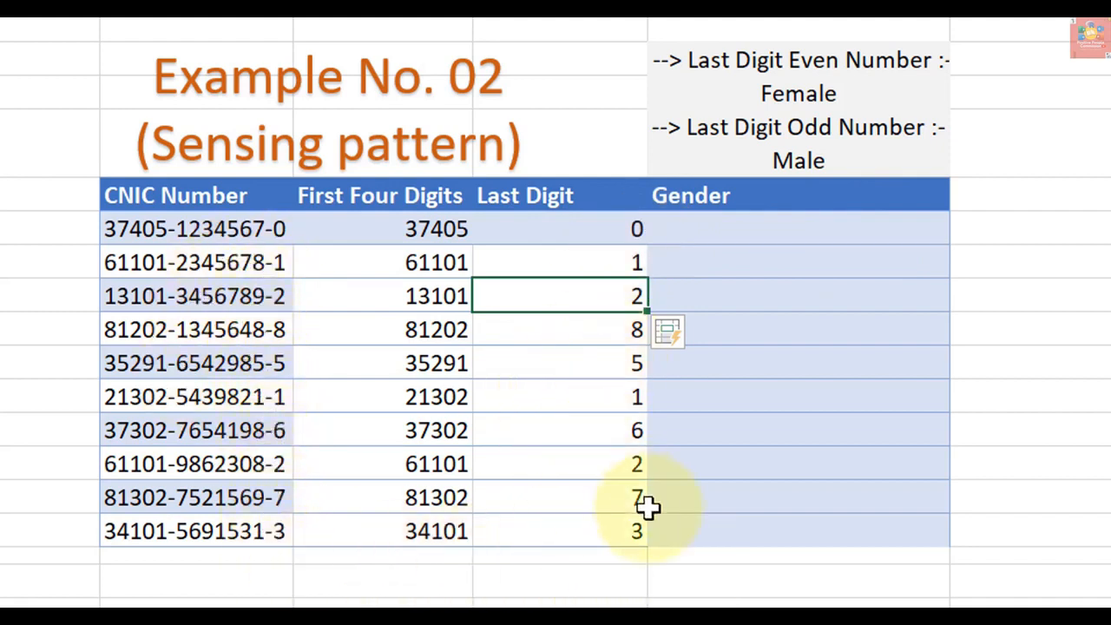
Enter =IF(ISEVEN(G6),"Female","Male") in H6 so the first Gender cell shows Female.
{"action": "left_click", "coordinate": [764, 230]}
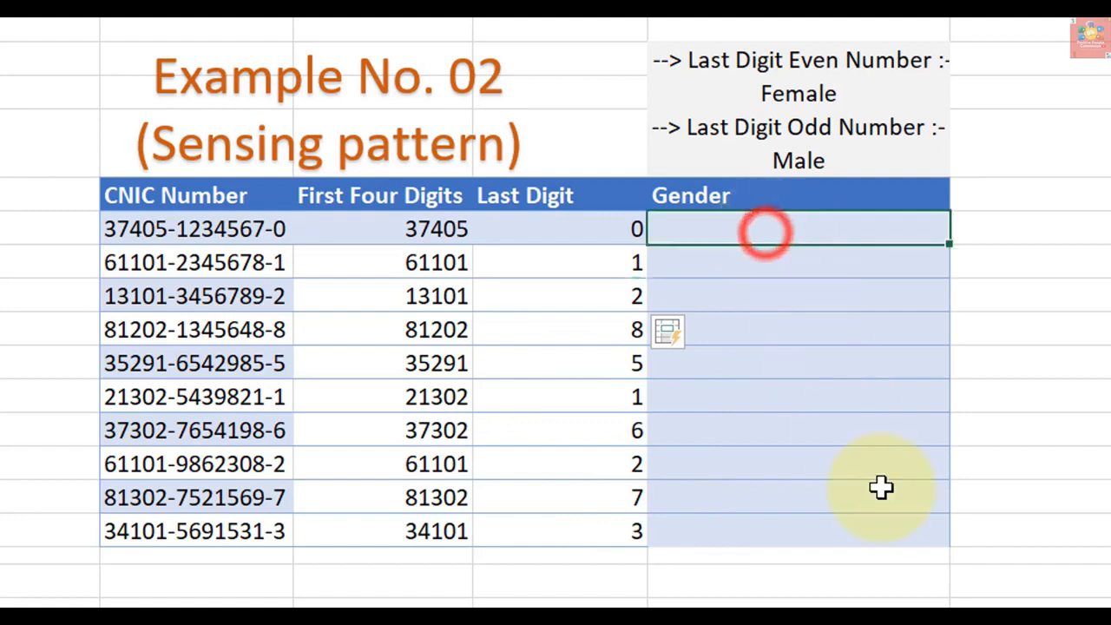
{"action": "type", "text": "=if("}
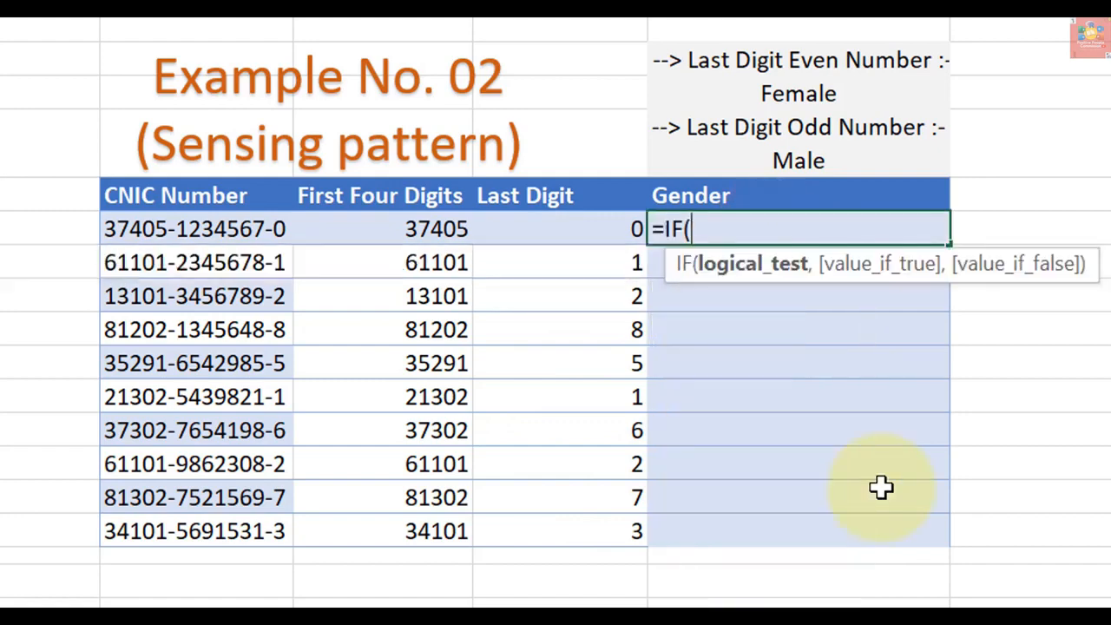
{"action": "type", "text": "is"}
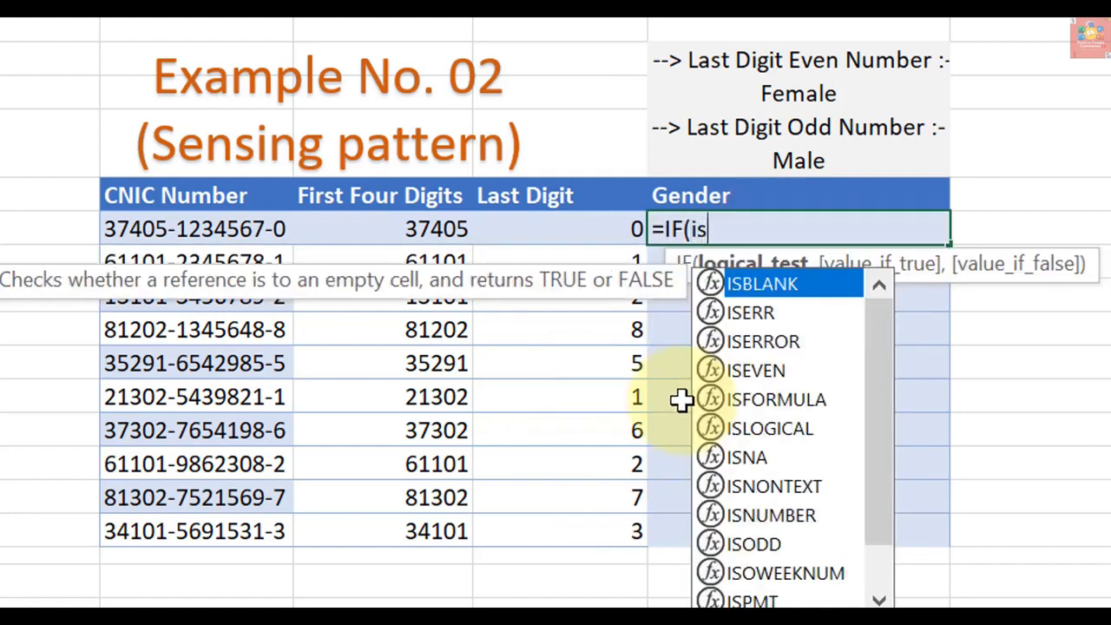
{"action": "type", "text": "eve"}
{"action": "key", "text": "Tab"}
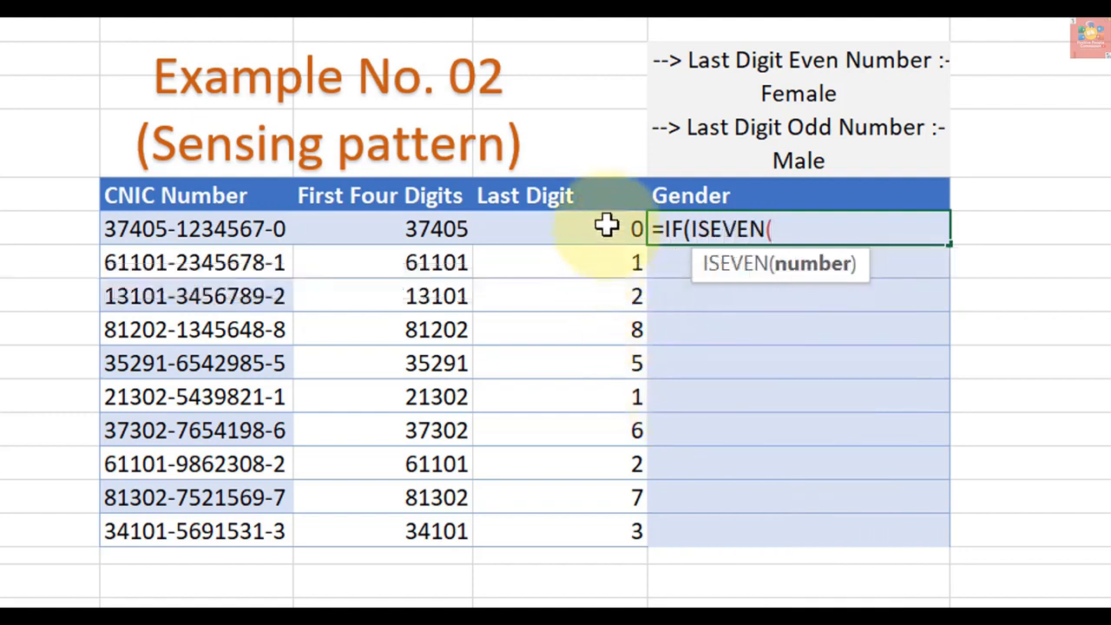
{"action": "left_click", "coordinate": [606, 226]}
{"action": "type", "text": "),"}
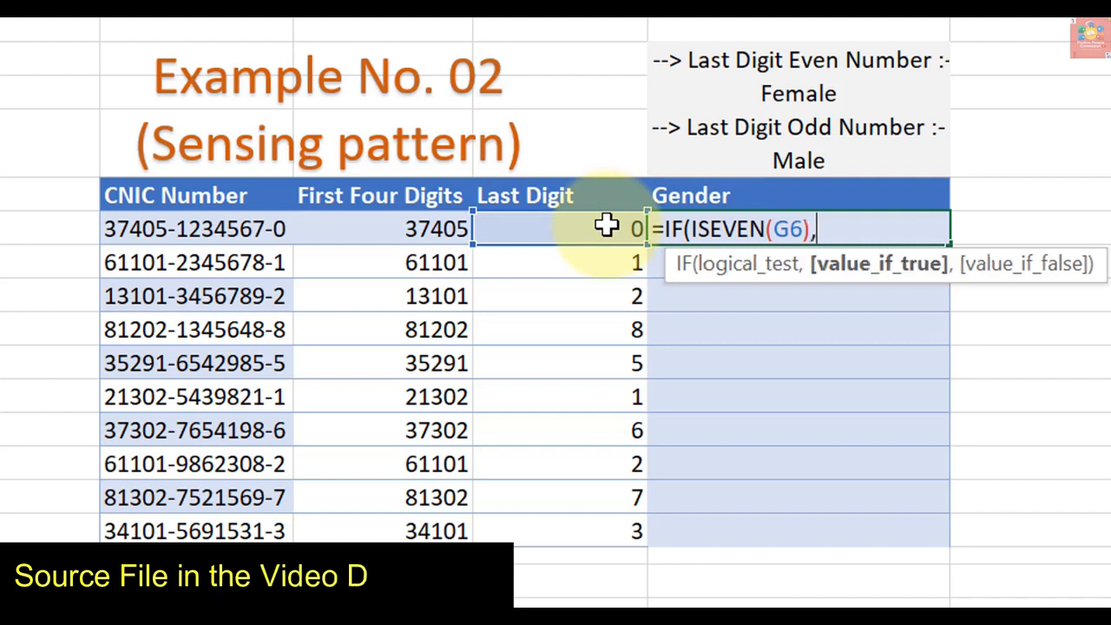
{"action": "type", "text": "\"Female"}
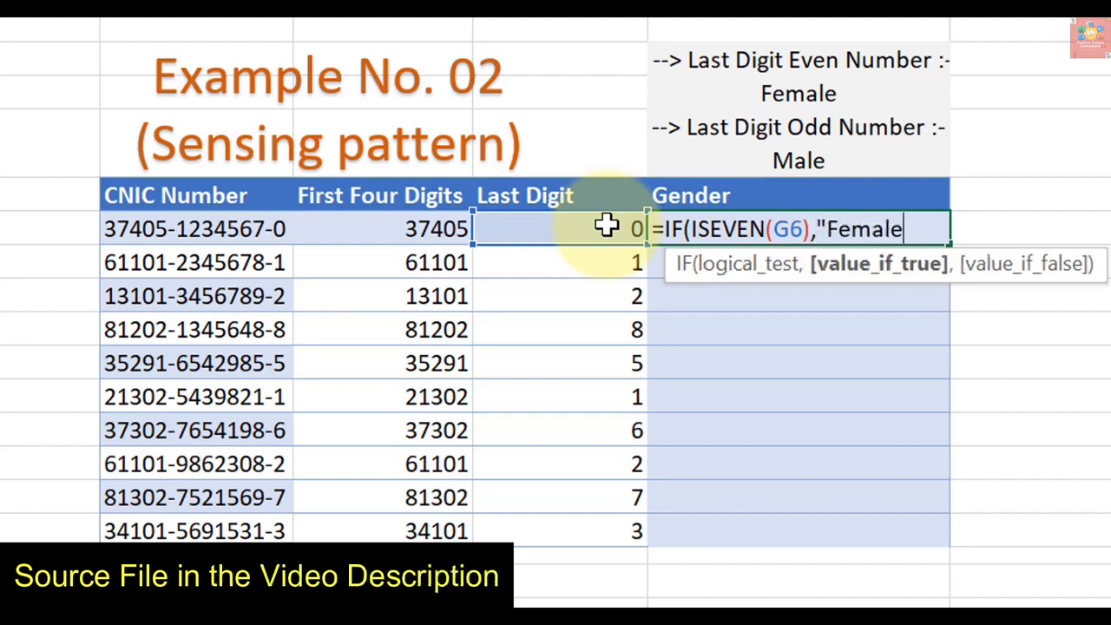
{"action": "type", "text": "\""}
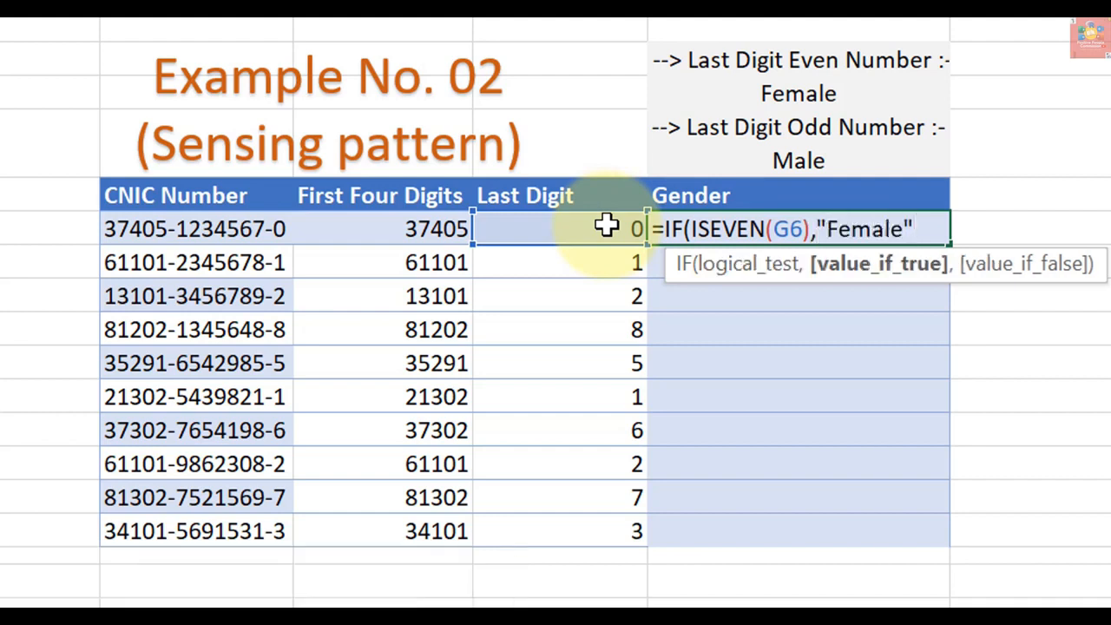
{"action": "type", "text": ",\"Mal"}
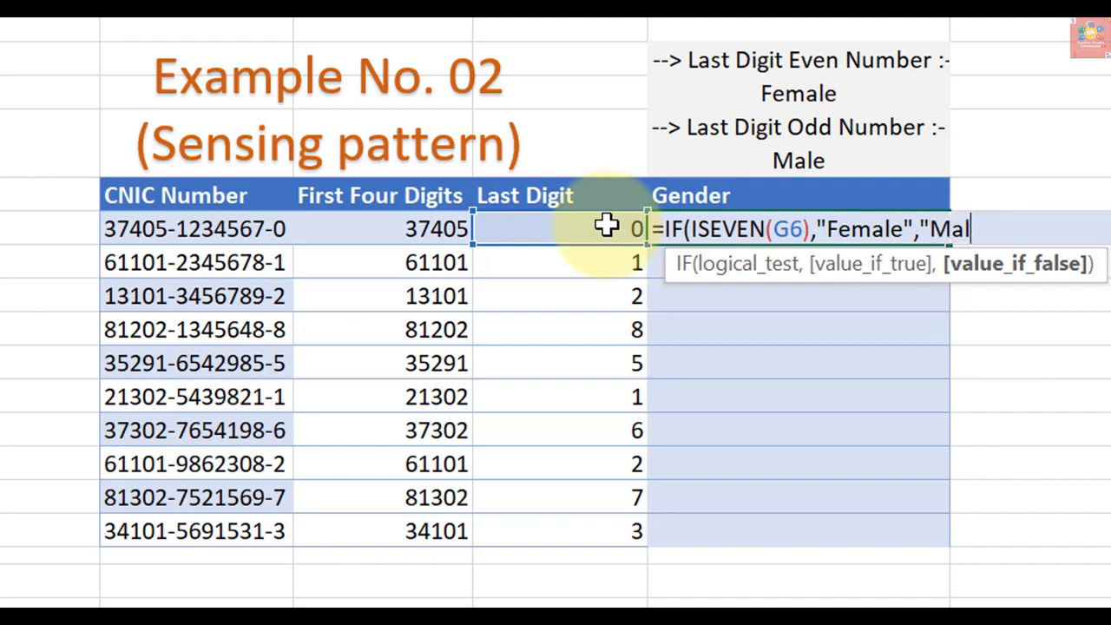
{"action": "type", "text": "e\")"}
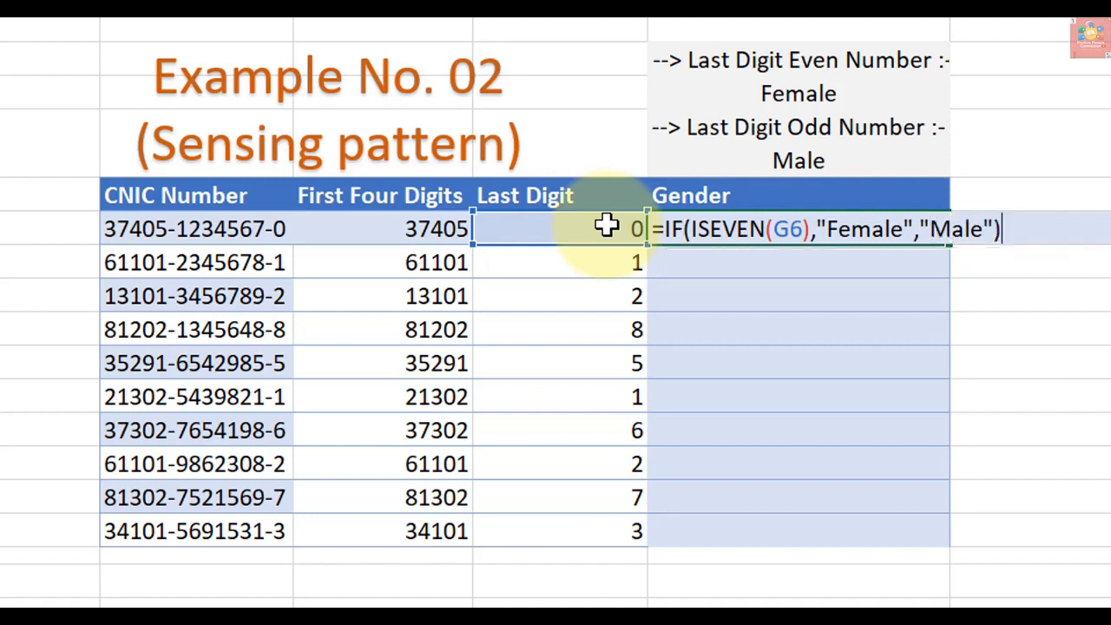
{"action": "key", "text": "Return"}
{"action": "left_click", "coordinate": [848, 226]}
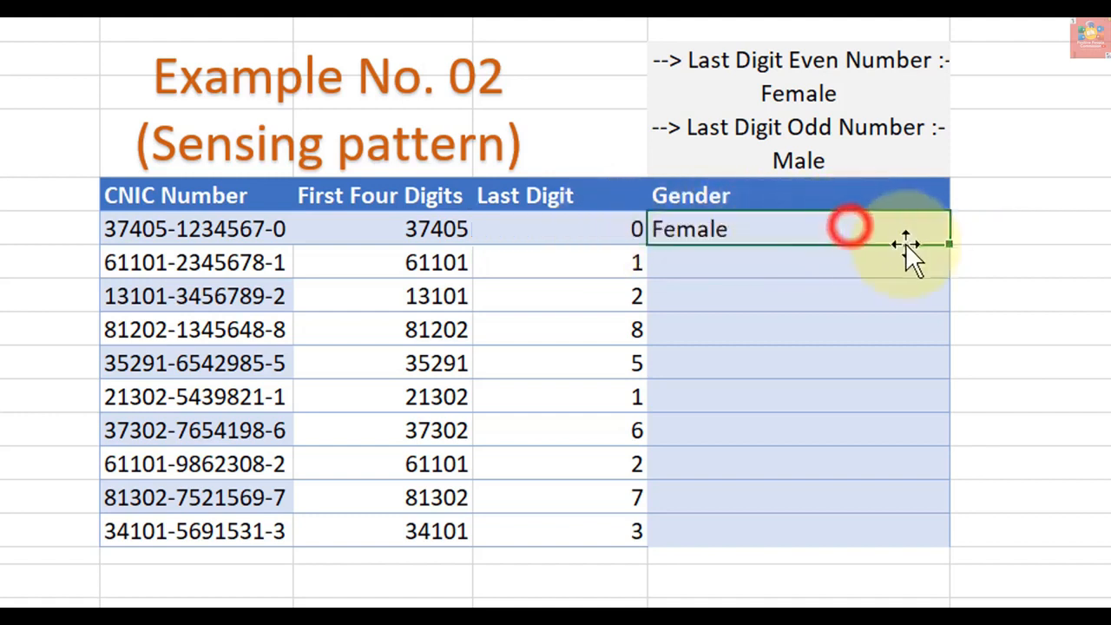
Copy the gender formula down all ten CNIC rows, then go to the Example 3,4 sheet.
{"action": "double_click", "coordinate": [946, 248]}
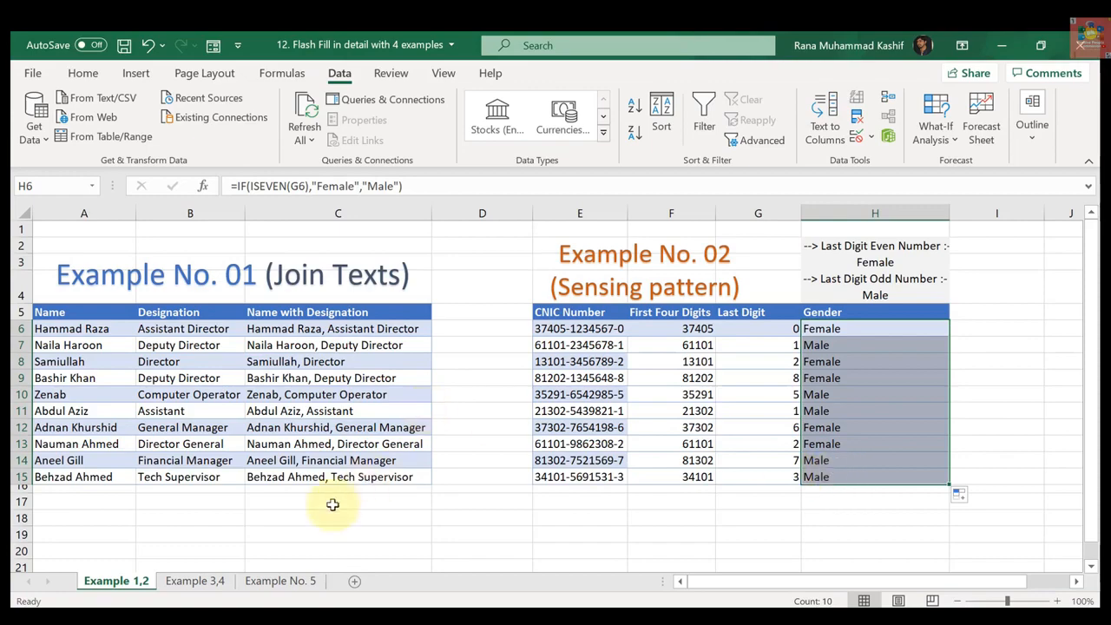
{"action": "left_click", "coordinate": [209, 580]}
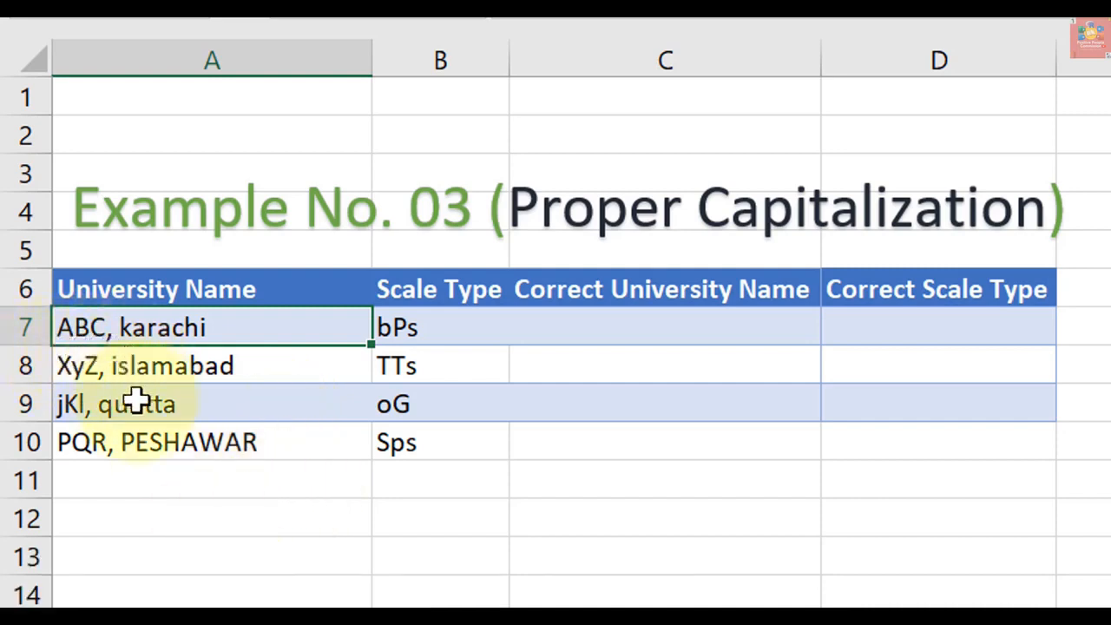
{"action": "left_click_drag", "start_coordinate": [194, 323], "coordinate": [240, 442]}
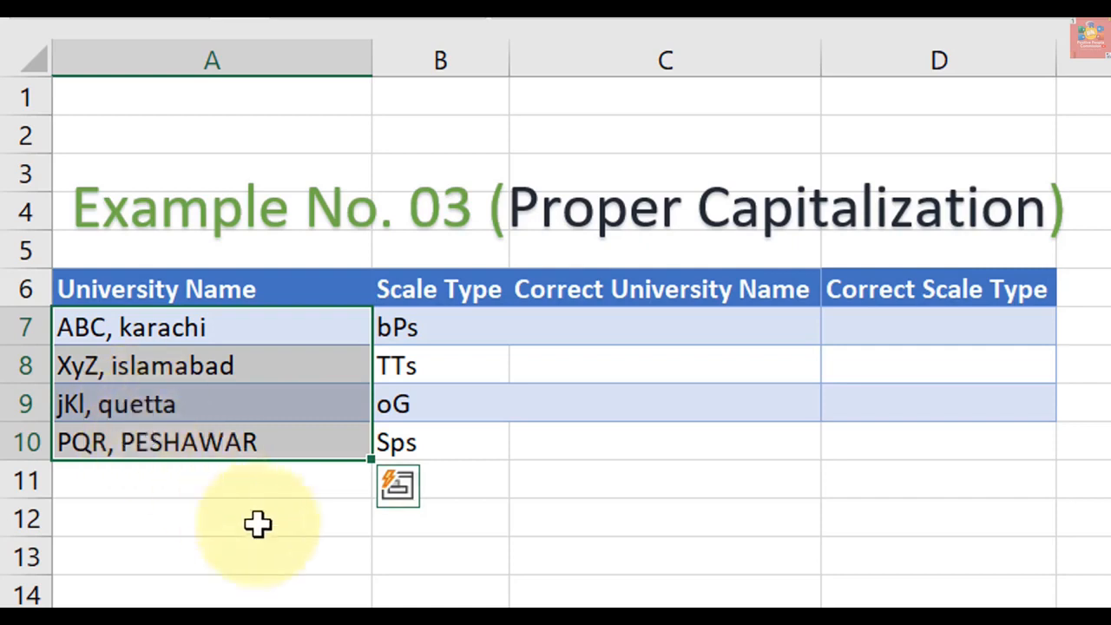
{"action": "left_click", "coordinate": [703, 309]}
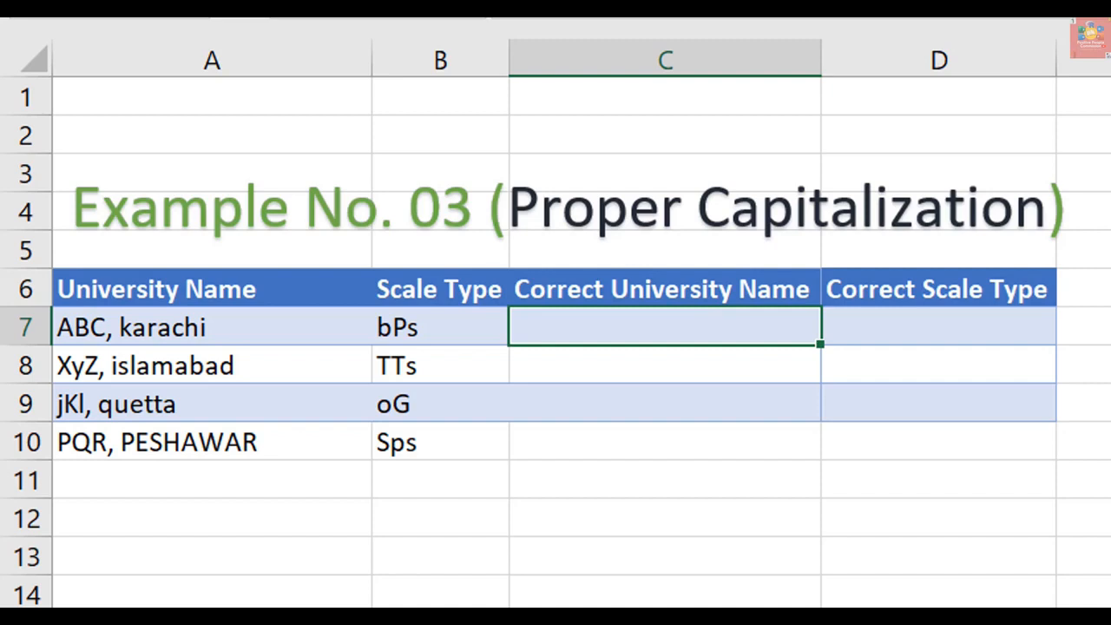
Enter 'Abc, Karachi' in C7 and Flash Fill proper-case university names down to 'Pqr, Peshawar'.
{"action": "type", "text": "A"}
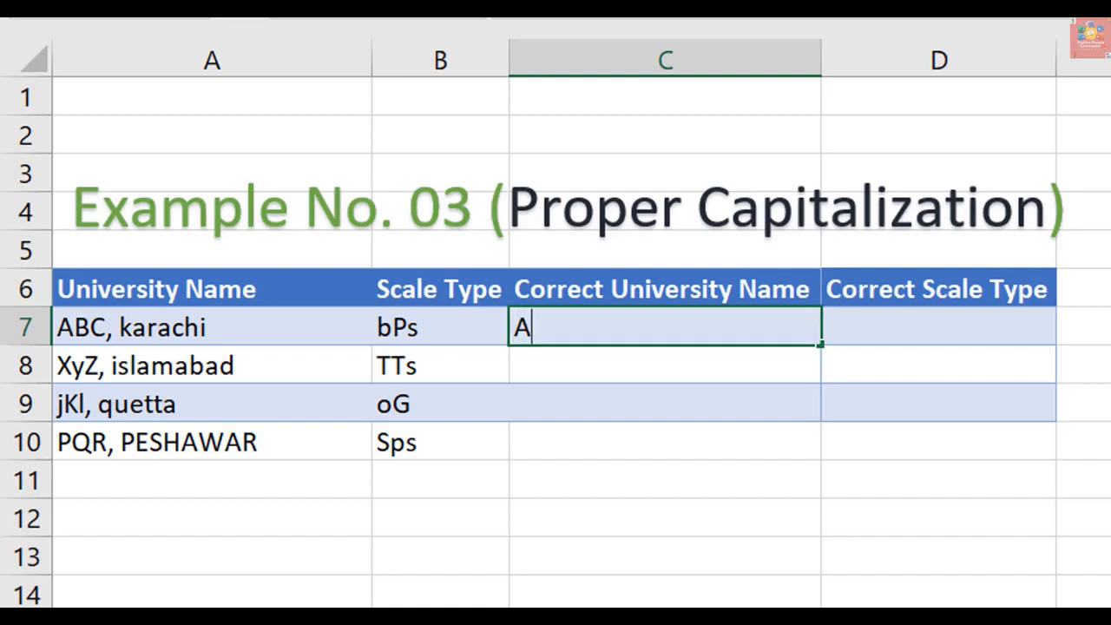
{"action": "type", "text": "bc, Karachi"}
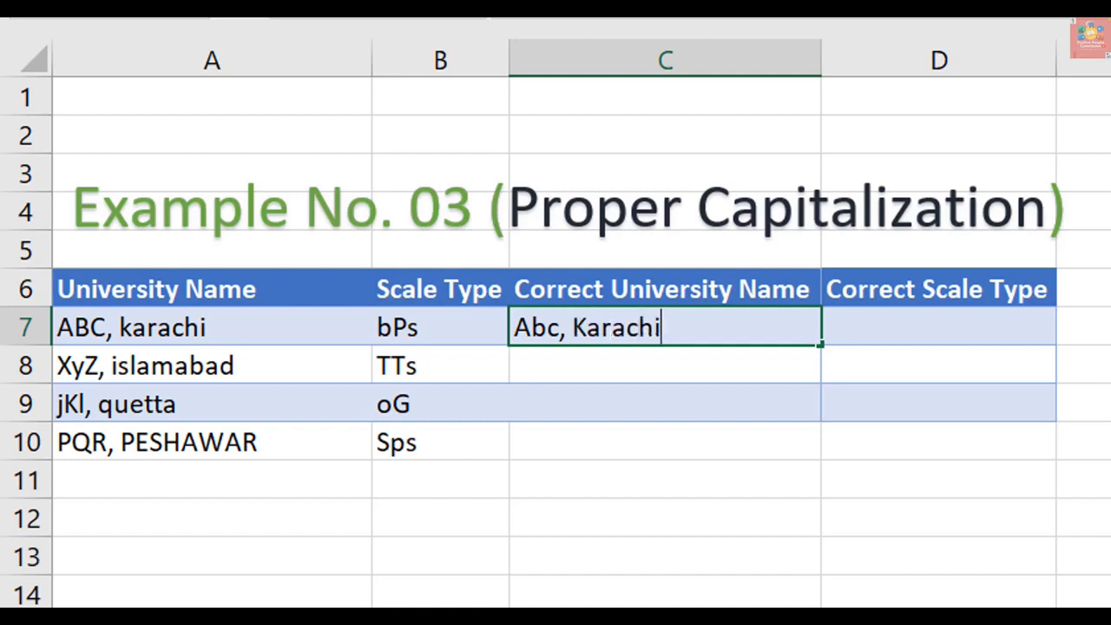
{"action": "key", "text": "Return"}
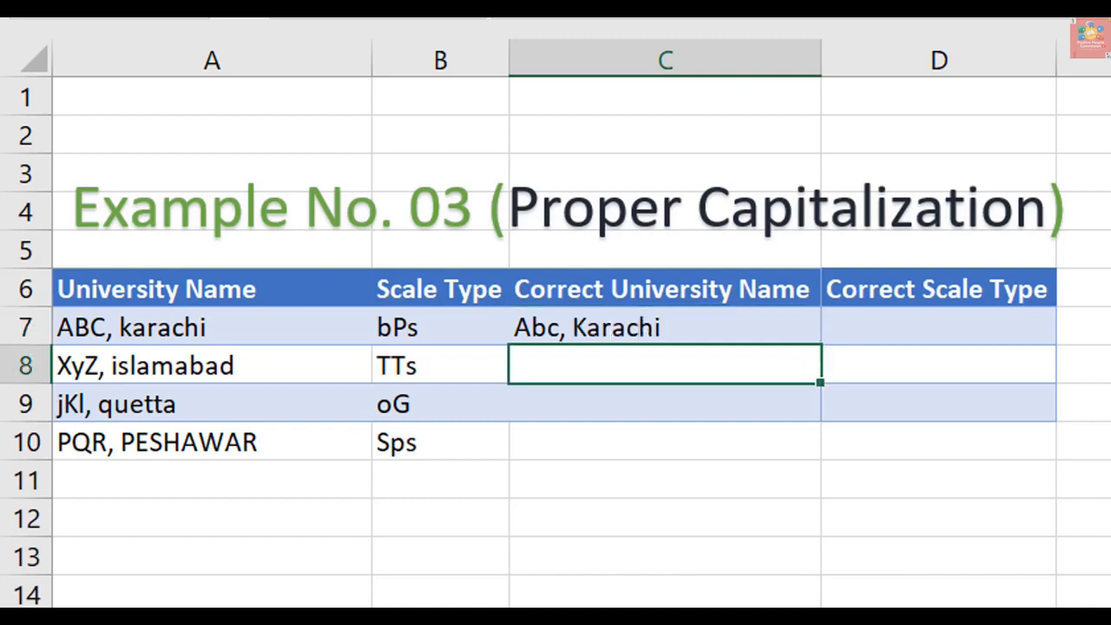
{"action": "key", "text": "ctrl+e"}
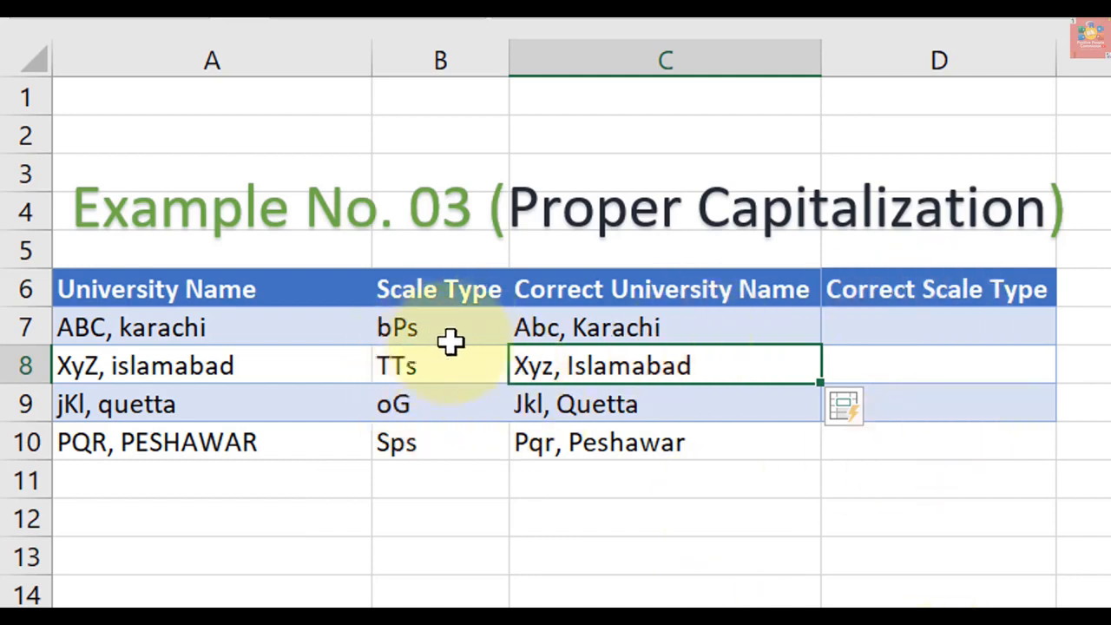
{"action": "mouse_move", "coordinate": [448, 328]}
{"action": "left_mouse_down"}
{"action": "mouse_move", "coordinate": [461, 469]}
{"action": "mouse_move", "coordinate": [454, 442]}
{"action": "left_mouse_up"}
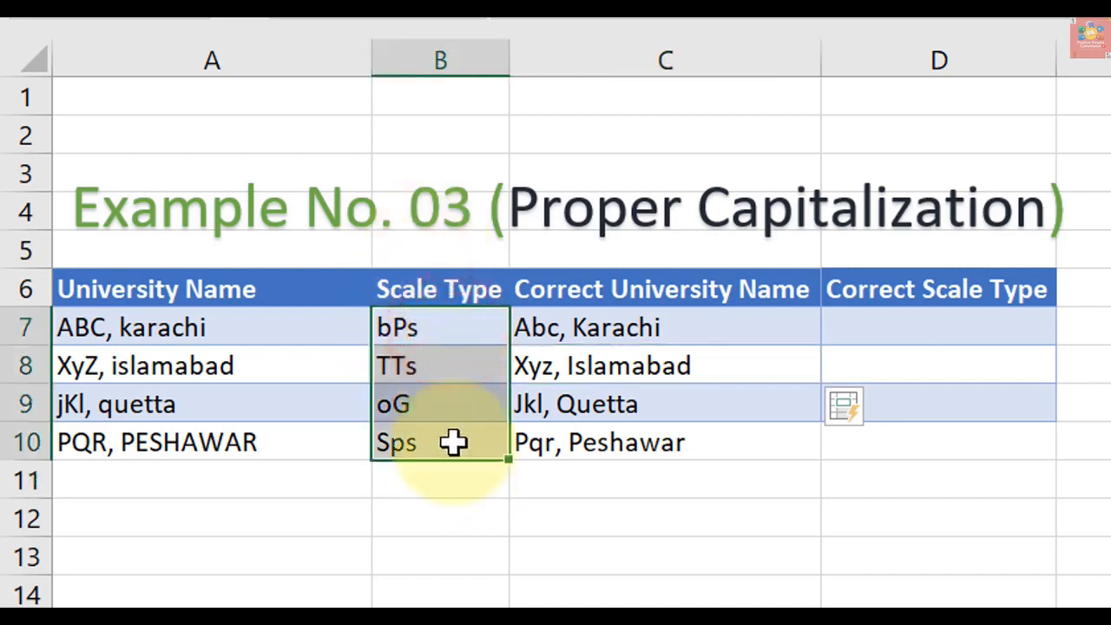
Enter BPS in D7 and Flash Fill the remaining scale types as TTS, OG and SPS.
{"action": "left_click", "coordinate": [949, 348]}
{"action": "left_click", "coordinate": [969, 333]}
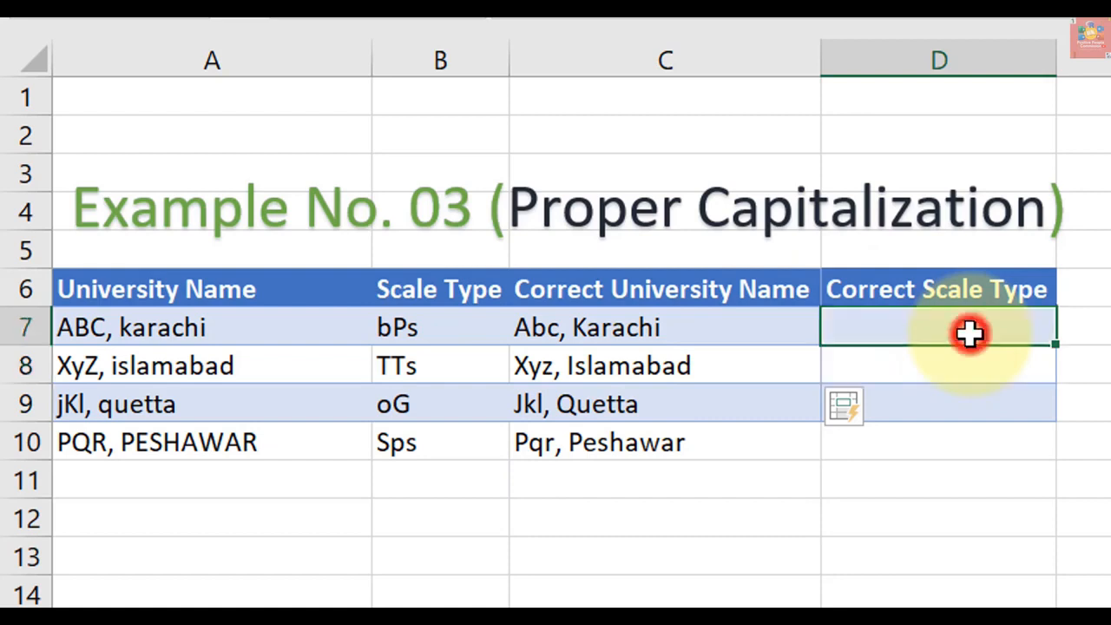
{"action": "type", "text": "BPS"}
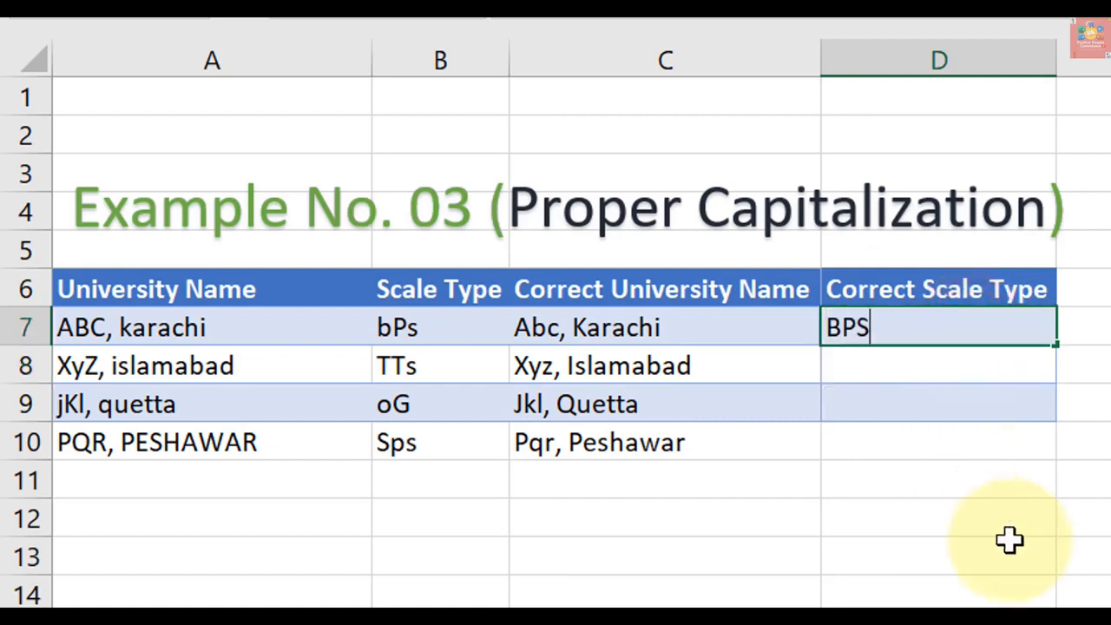
{"action": "key", "text": "Return"}
{"action": "key", "text": "ctrl+e"}
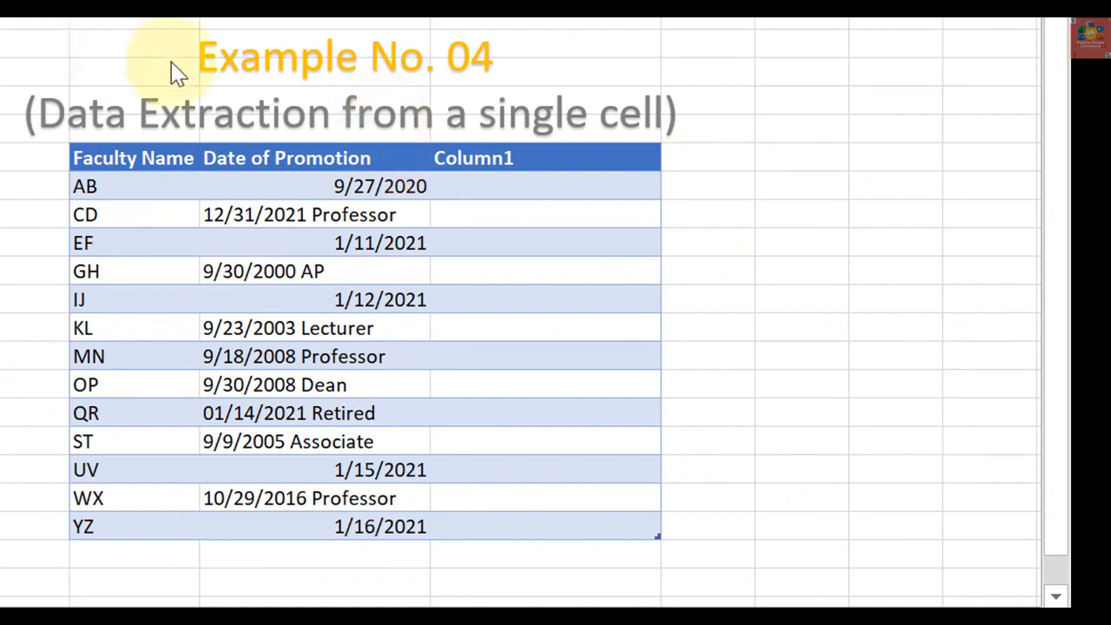
Enter 9/27/2020 as the first Column1 example, then Flash Fill the remaining faculty rows' promotion entries.
{"action": "left_click", "coordinate": [261, 334]}
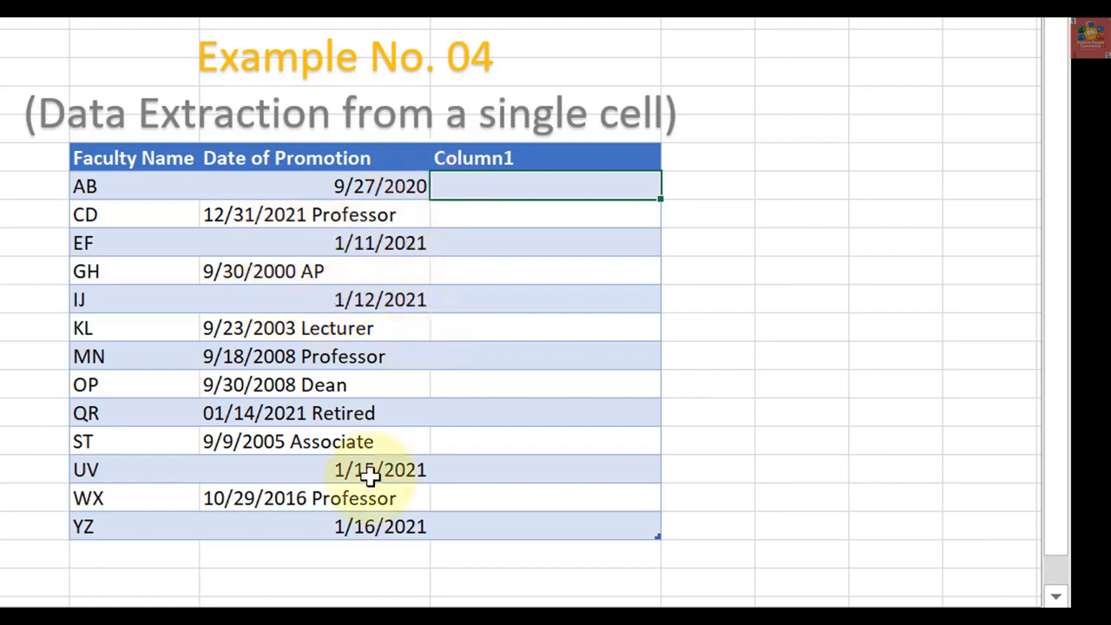
{"action": "type", "text": "9/27/"}
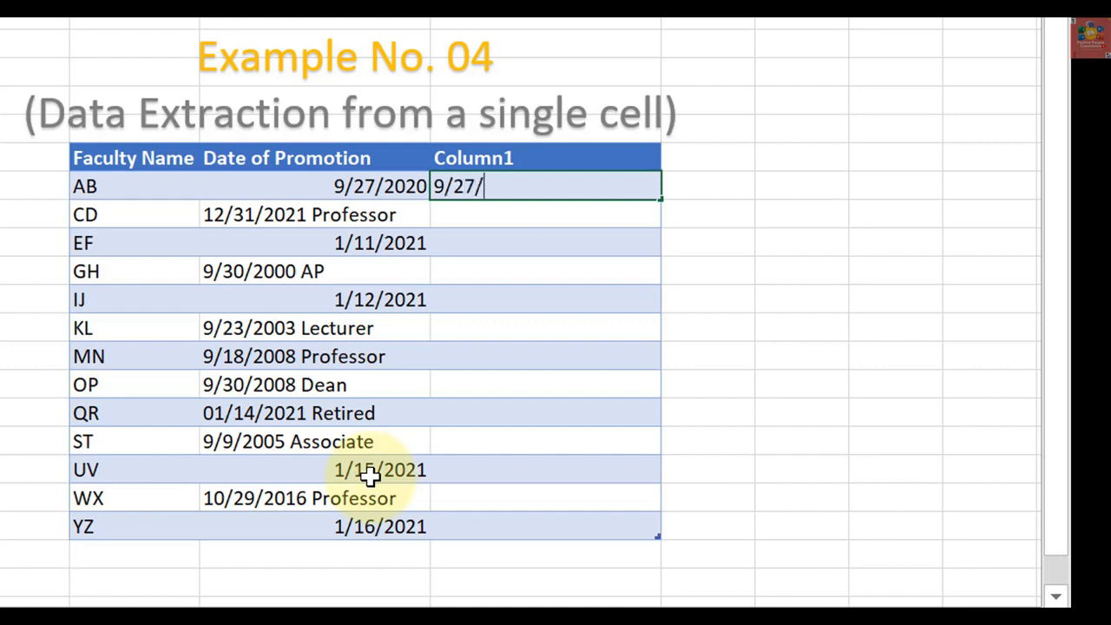
{"action": "type", "text": "20202"}
{"action": "key", "text": "Return"}
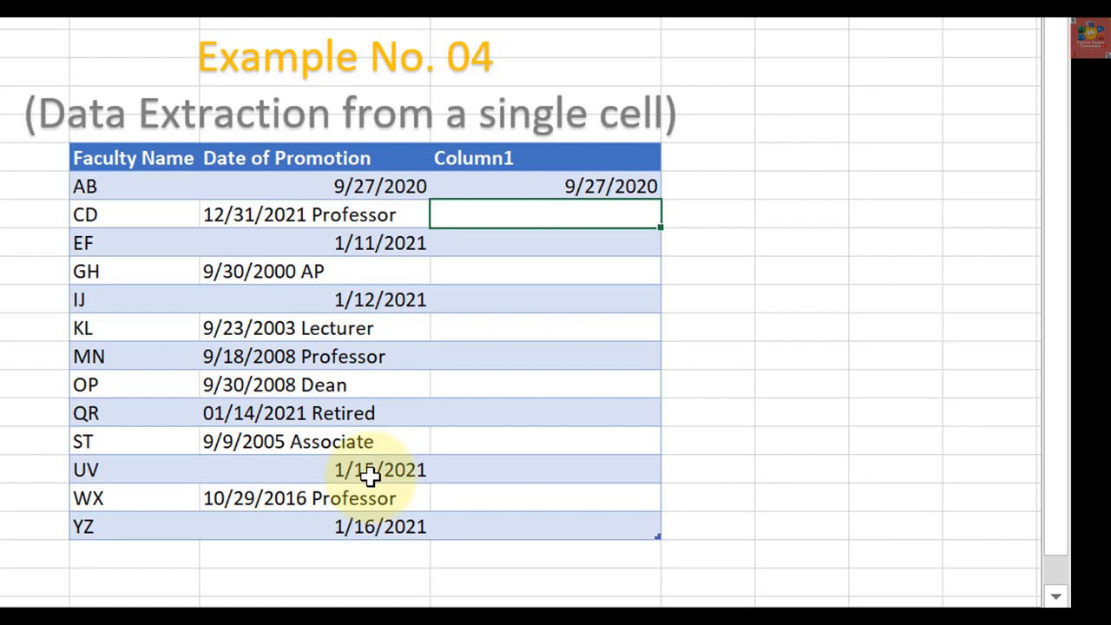
{"action": "key", "text": "ctrl+e"}
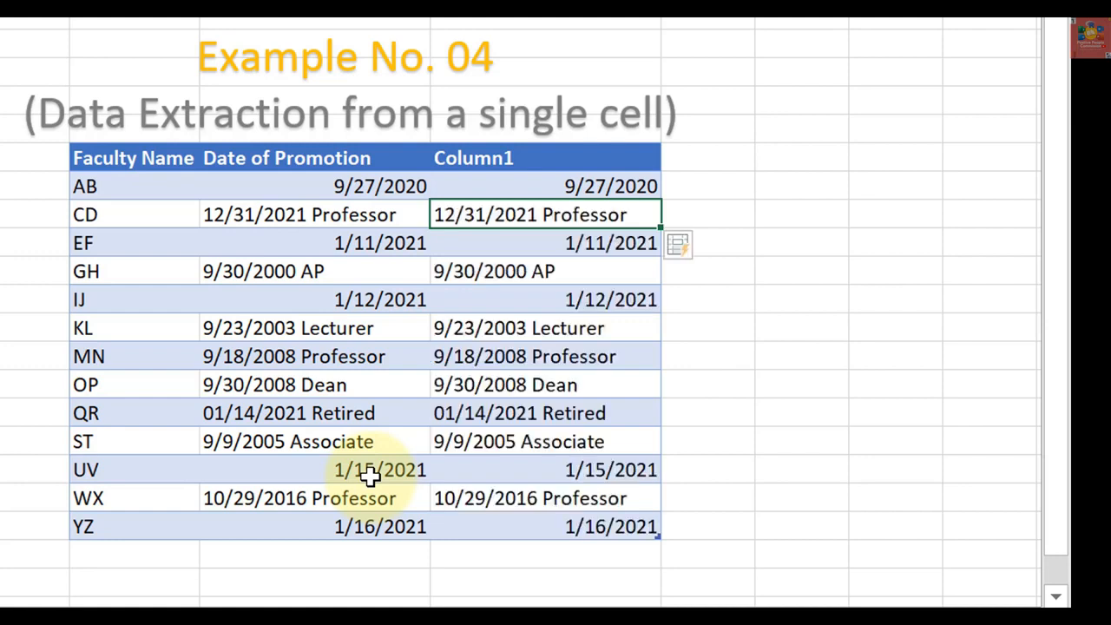